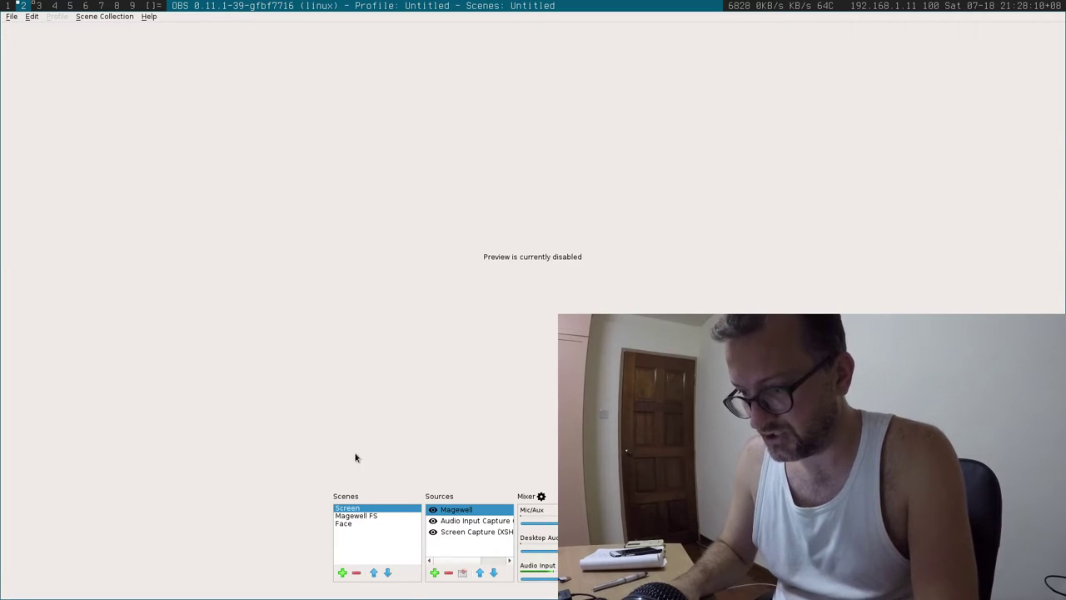
Open the Magewell source's properties with Use Buffering left unticked for the 1920x1080 capture.
{"action": "right_click", "coordinate": [446, 511]}
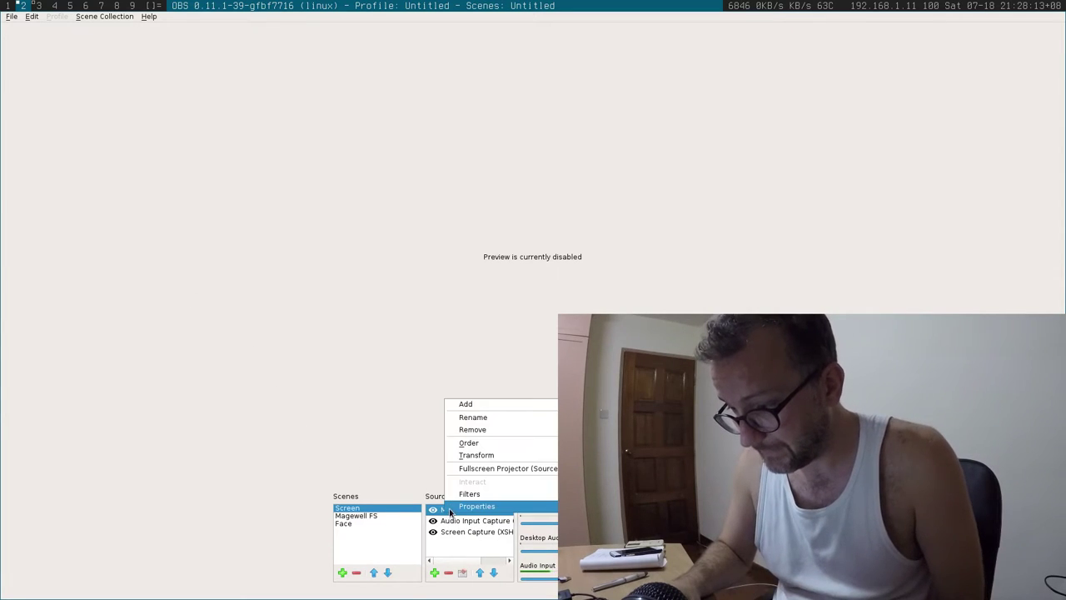
{"action": "left_click", "coordinate": [451, 508]}
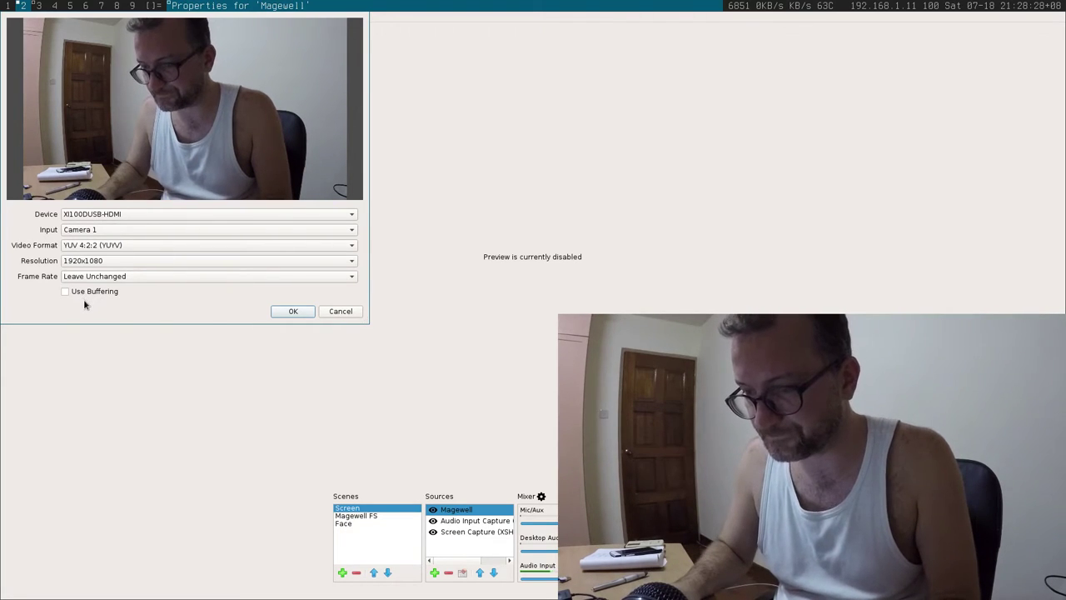
Confirm the Magewell properties and bring up Settings at the Output page showing mkv recording.
{"action": "left_click", "coordinate": [292, 311]}
{"action": "left_click", "coordinate": [10, 17]}
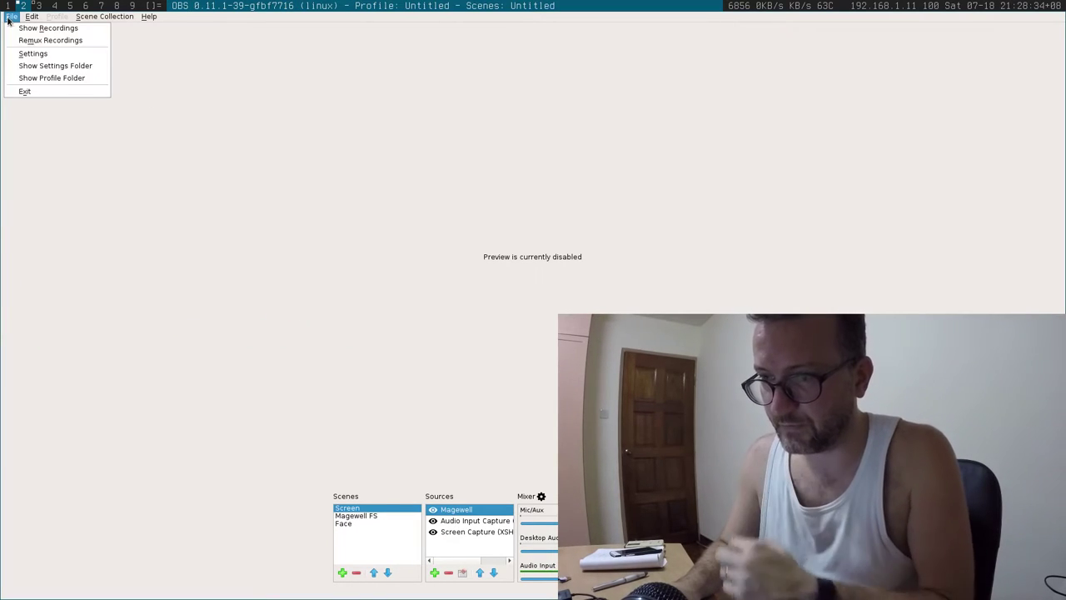
{"action": "left_click", "coordinate": [31, 55]}
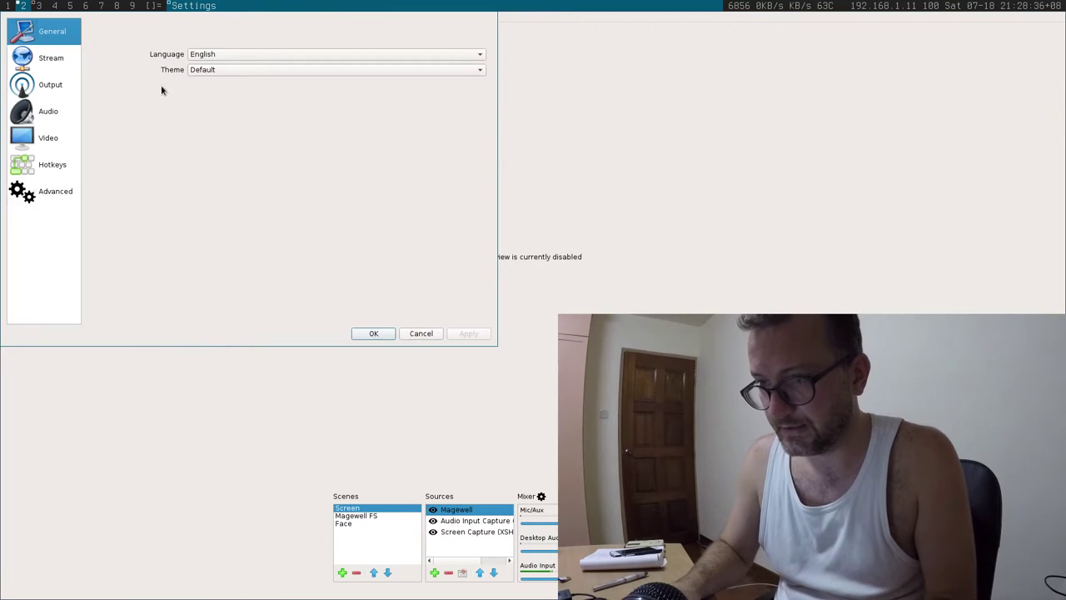
{"action": "left_click", "coordinate": [55, 60]}
{"action": "left_click", "coordinate": [55, 80]}
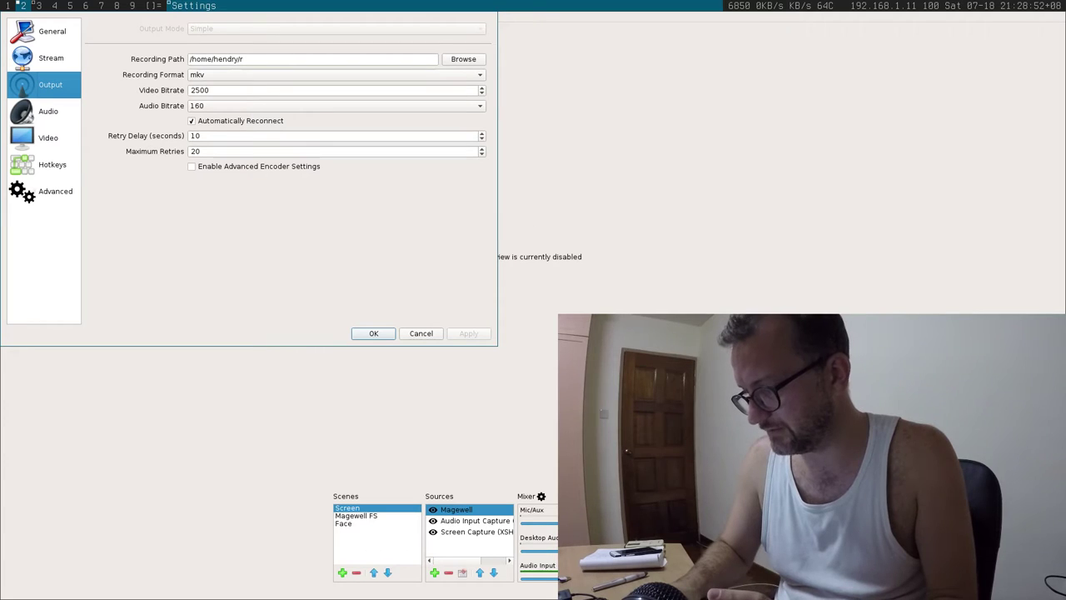
Tile OBS beside the terminal, cancel Settings, and close the terminal so OBS fills the screen.
{"action": "key", "text": "super+shift+Right"}
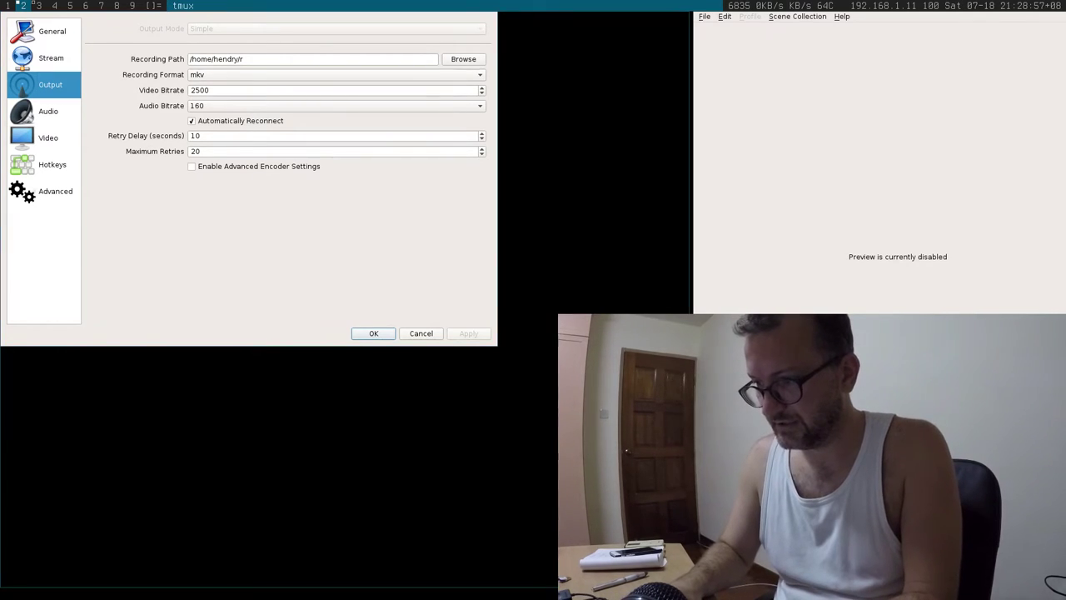
{"action": "left_click", "coordinate": [421, 333]}
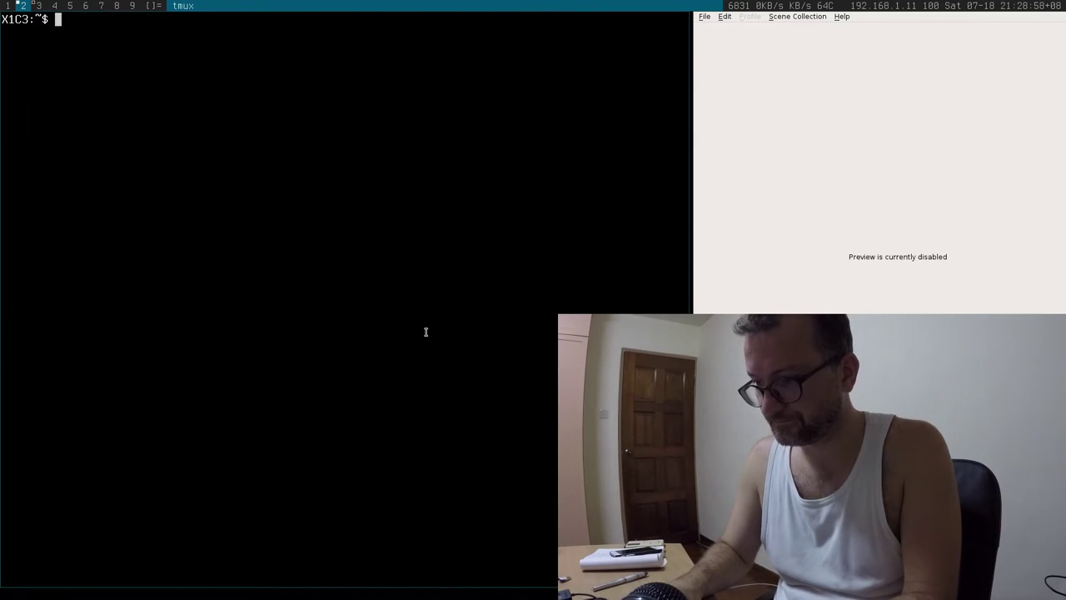
{"action": "key", "text": "super+shift+Left"}
{"action": "key", "text": "Left"}
{"action": "key", "text": "Left"}
{"action": "key", "text": "Left"}
{"action": "key", "text": "Left"}
{"action": "key", "text": "Left"}
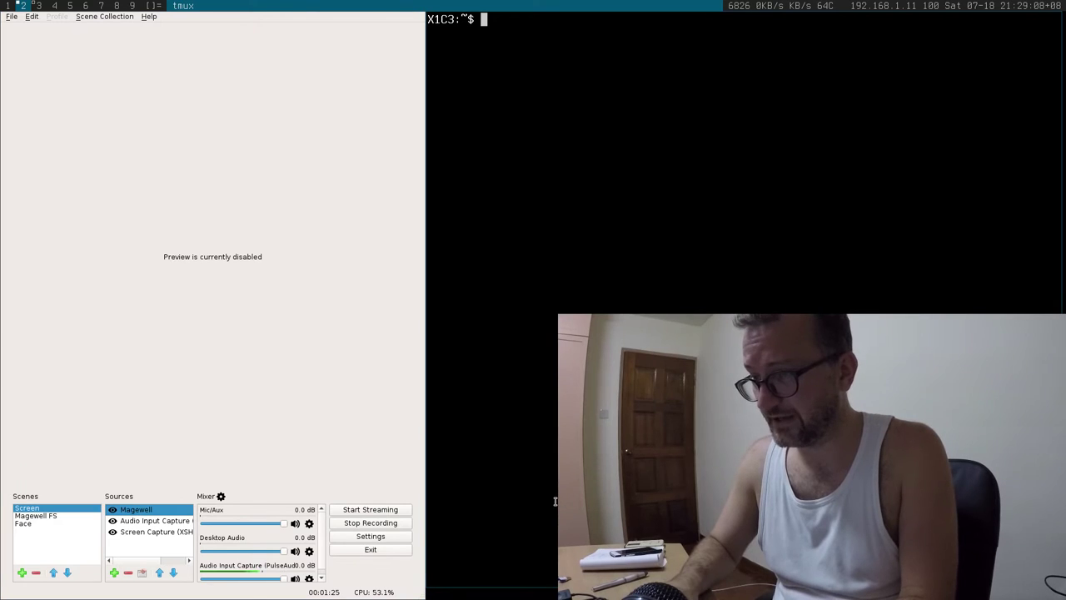
{"action": "key", "text": "ctrl+d"}
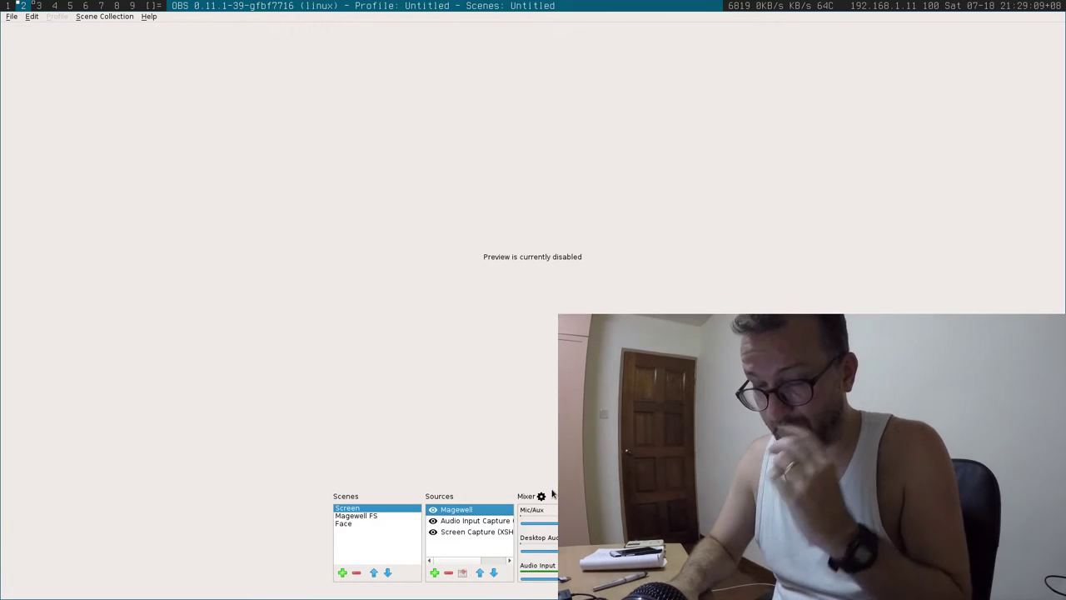
Reopen Settings and go through Output and Audio to Video, showing 1920x1080 at 30 FPS.
{"action": "left_click", "coordinate": [11, 16]}
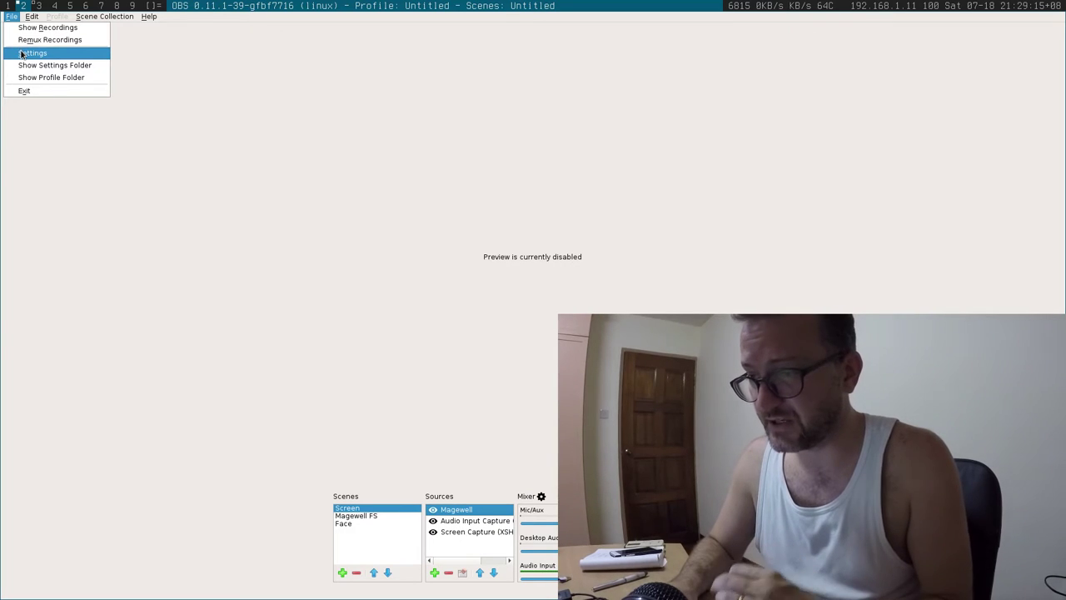
{"action": "left_click", "coordinate": [32, 54]}
{"action": "left_click", "coordinate": [63, 83]}
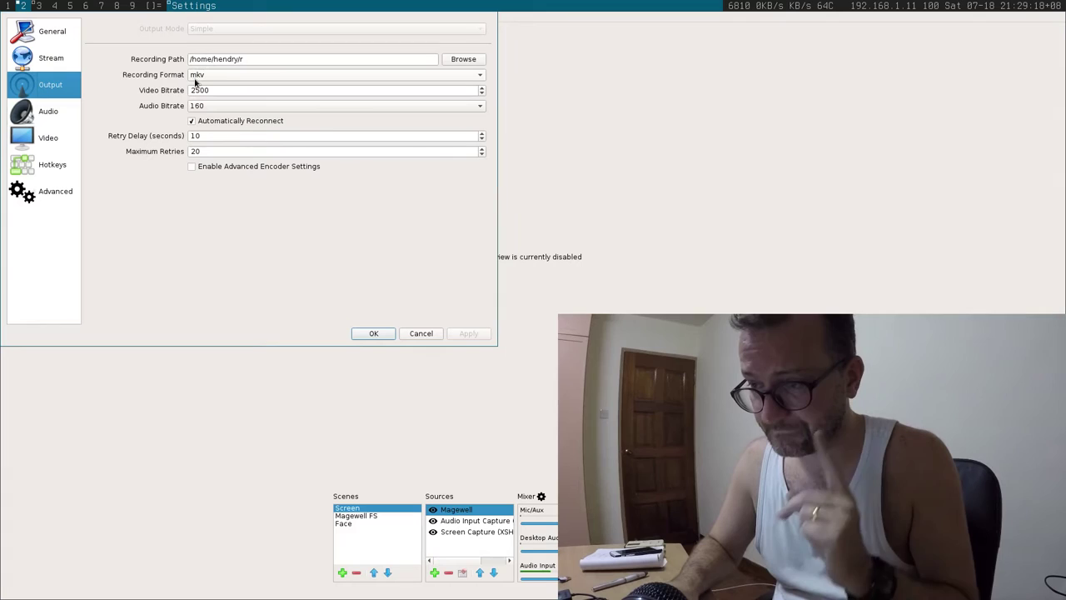
{"action": "left_click", "coordinate": [34, 114]}
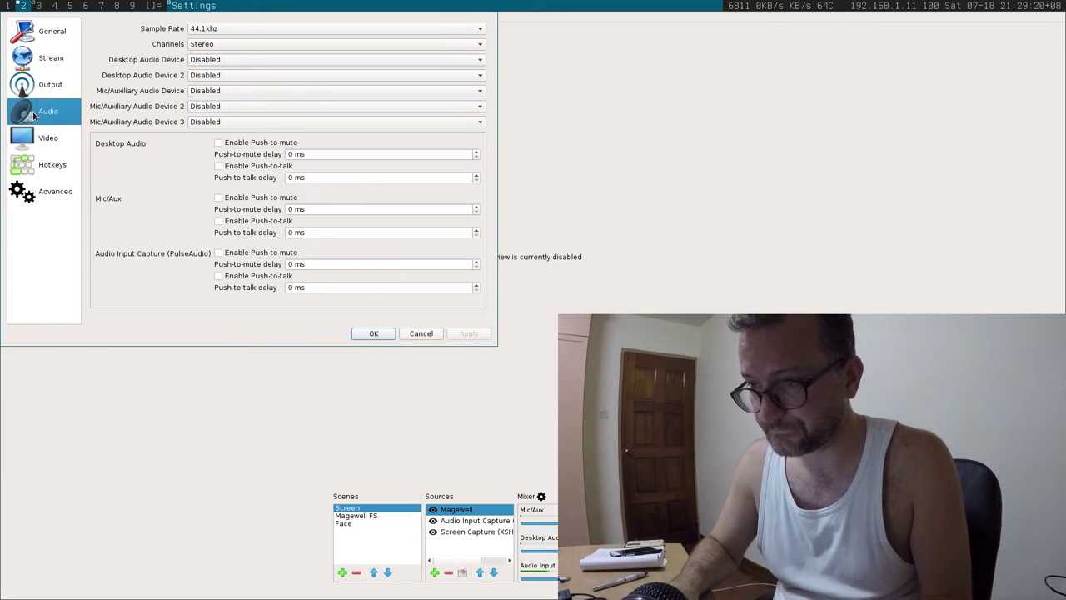
{"action": "left_click", "coordinate": [37, 143]}
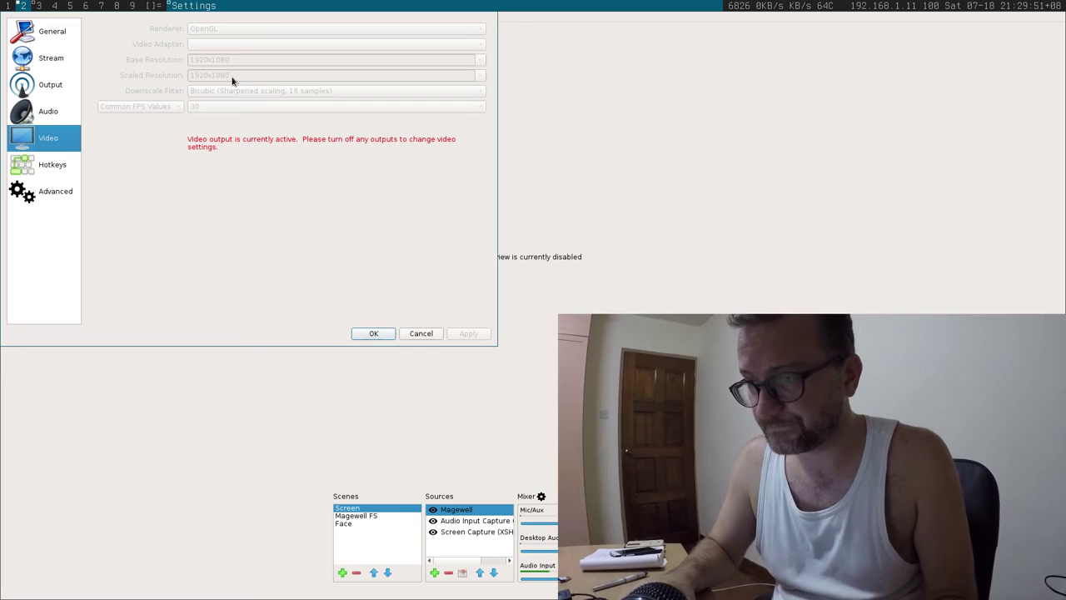
Show the Hotkeys page: F3 toggles recording, F5–F7 switch to Screen, Magewell FS and Face.
{"action": "left_click", "coordinate": [25, 164]}
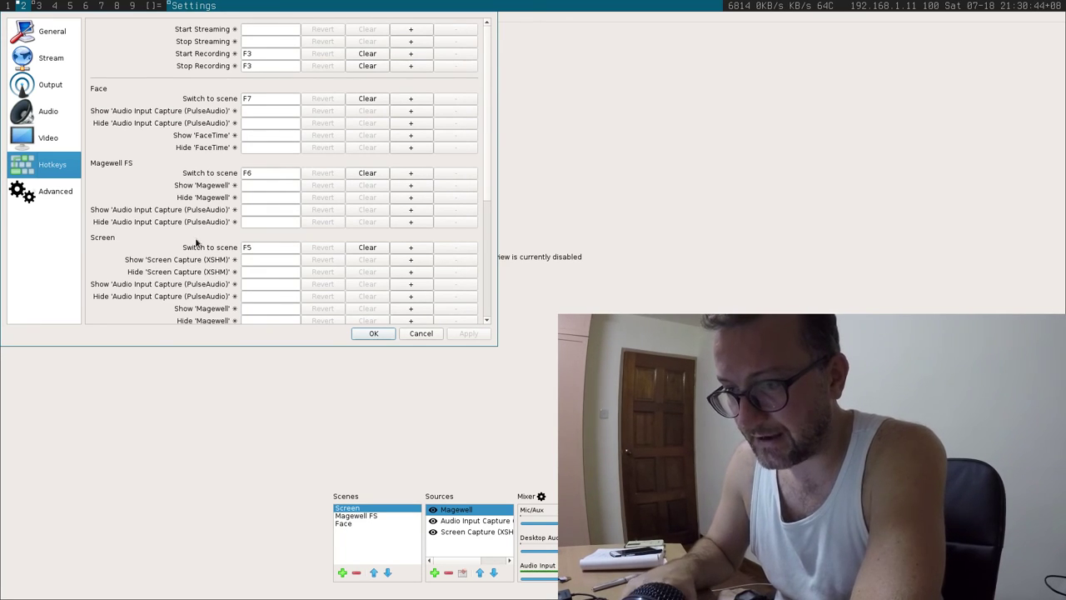
Review the Advanced, Hotkeys, Video, Audio, Output, Stream and General pages, then save with OK.
{"action": "left_click", "coordinate": [73, 189]}
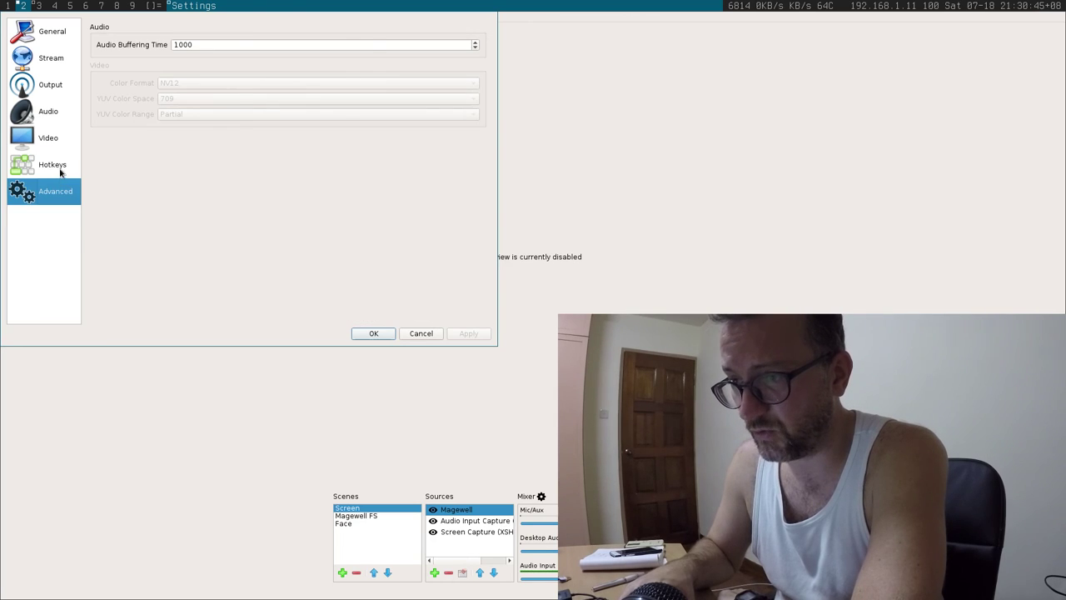
{"action": "left_click", "coordinate": [60, 171]}
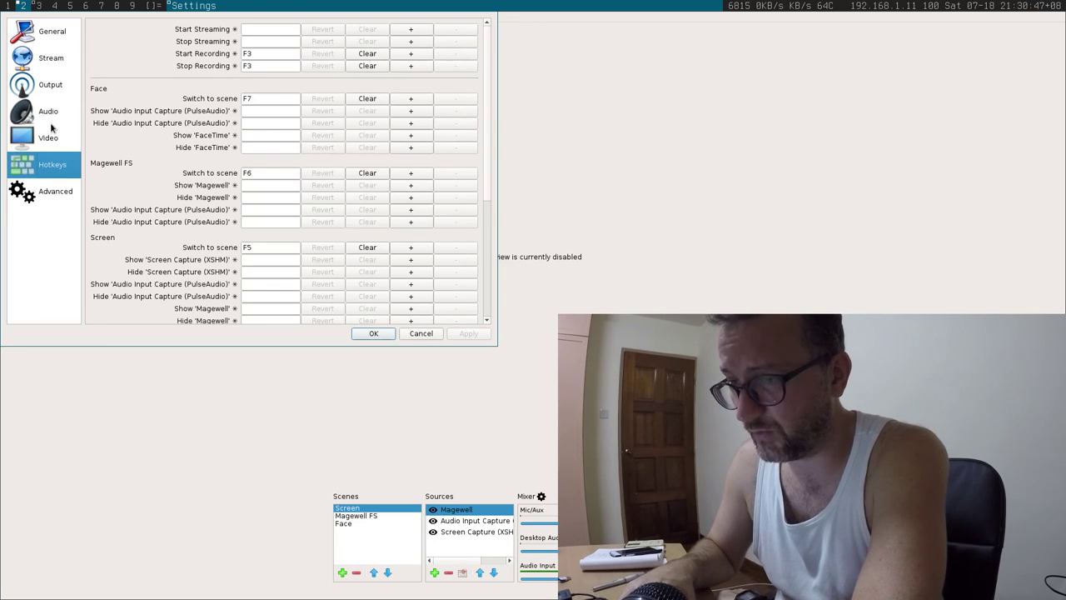
{"action": "left_click", "coordinate": [51, 130]}
{"action": "left_click", "coordinate": [52, 107]}
{"action": "left_click", "coordinate": [50, 81]}
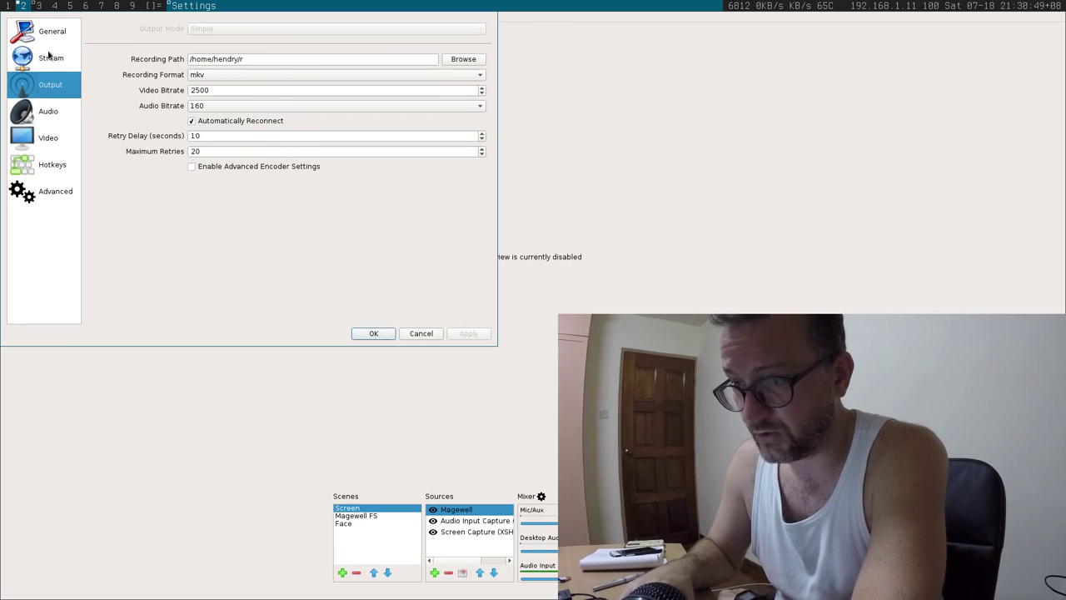
{"action": "left_click", "coordinate": [49, 56]}
{"action": "left_click", "coordinate": [51, 29]}
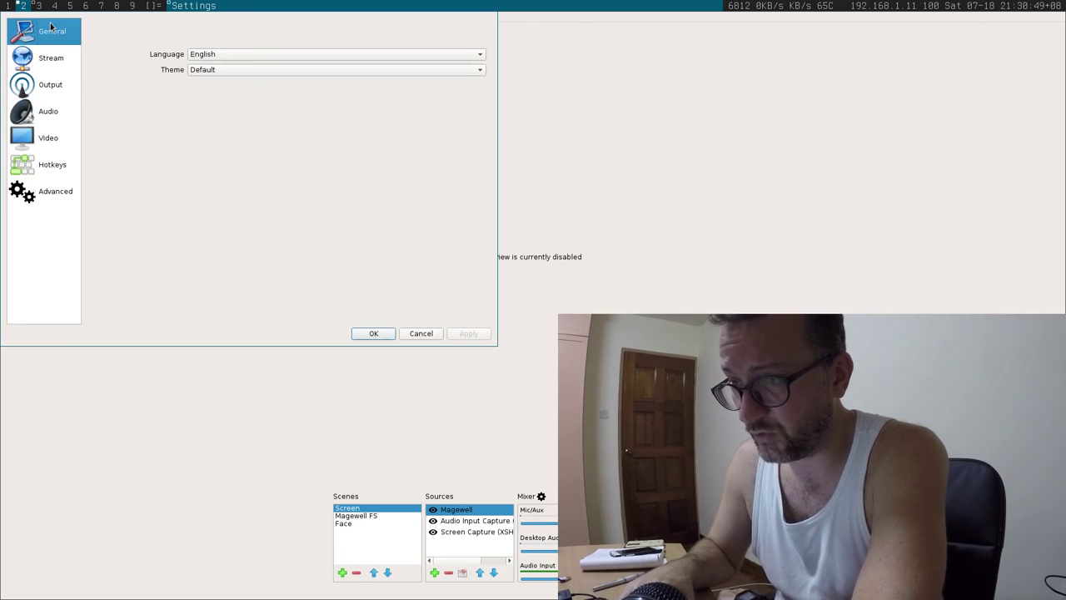
{"action": "left_click", "coordinate": [371, 335]}
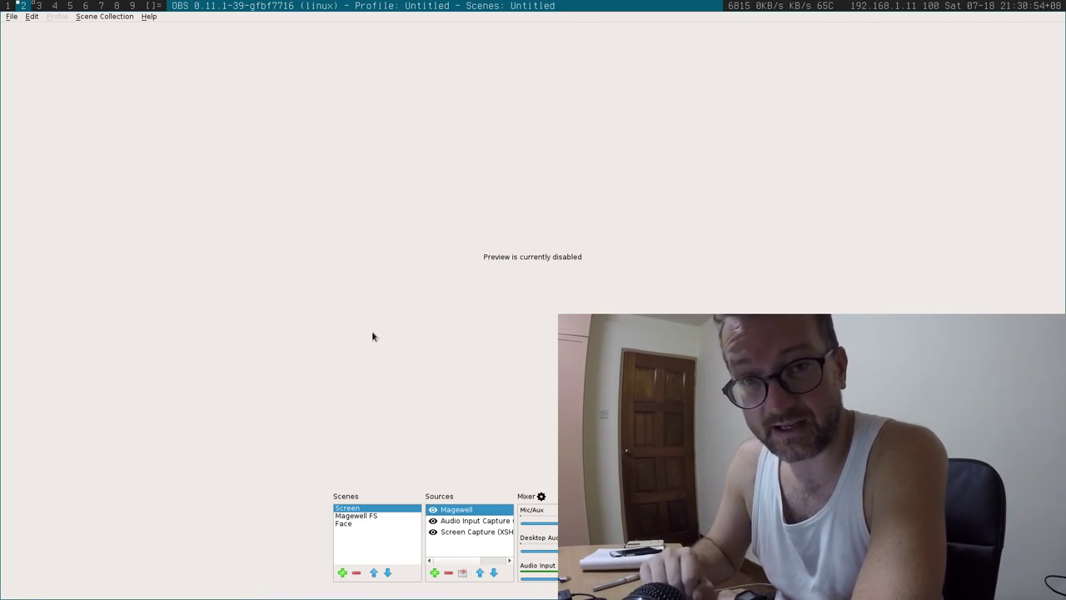